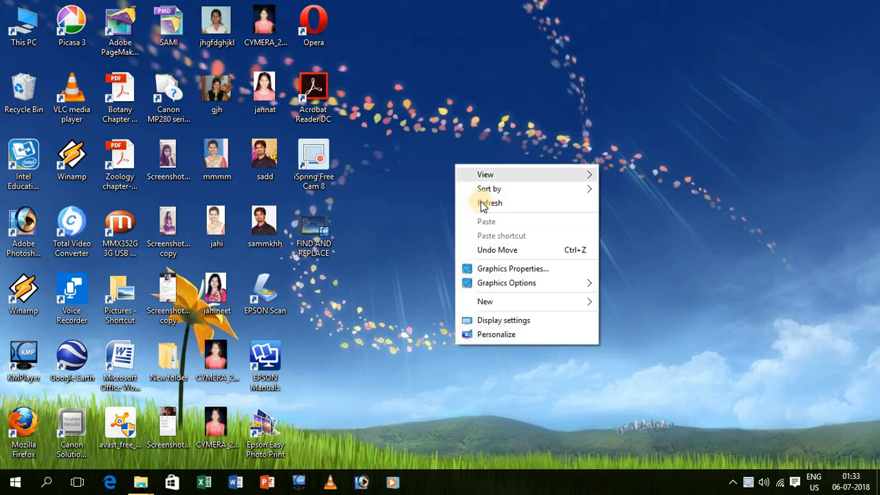
# Step: Refresh the desktop several times from its right-click menu
pyautogui.click(481, 203)
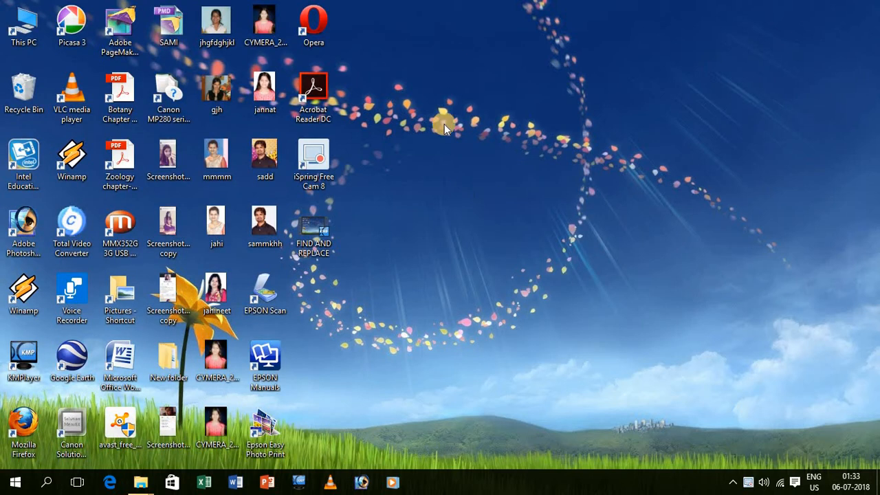
pyautogui.rightClick(440, 146)
pyautogui.click(468, 181)
pyautogui.rightClick(438, 152)
pyautogui.click(462, 190)
pyautogui.rightClick(452, 155)
pyautogui.click(475, 191)
pyautogui.rightClick(434, 158)
pyautogui.click(457, 199)
pyautogui.rightClick(432, 161)
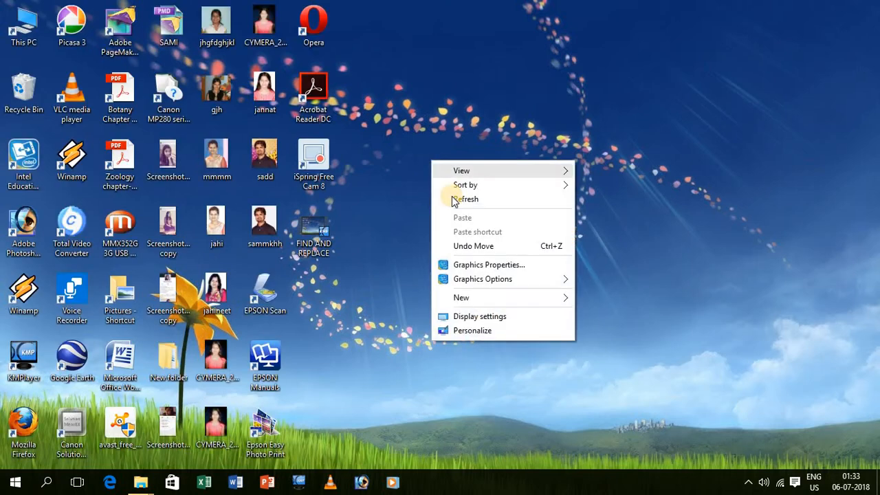
pyautogui.click(453, 199)
pyautogui.rightClick(436, 170)
pyautogui.click(457, 206)
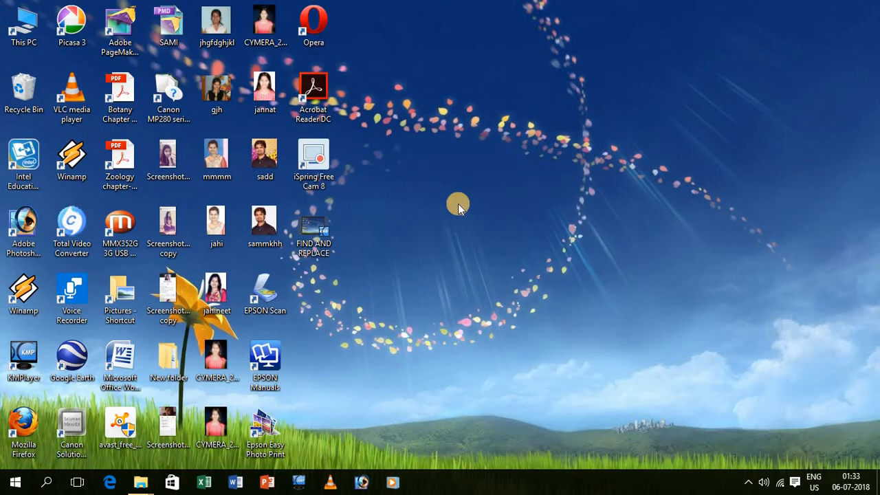
# Step: Launch Word by running WINWORD from the Run dialog
pyautogui.press('super+r')
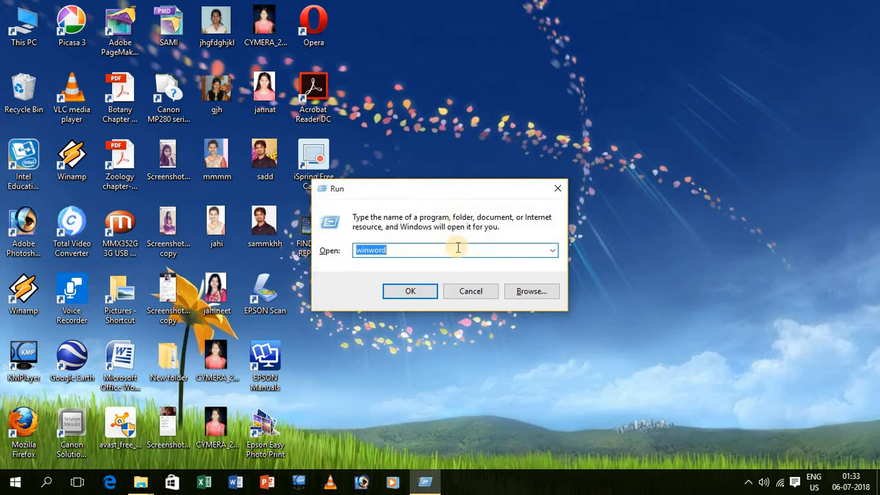
pyautogui.press('BackSpace')
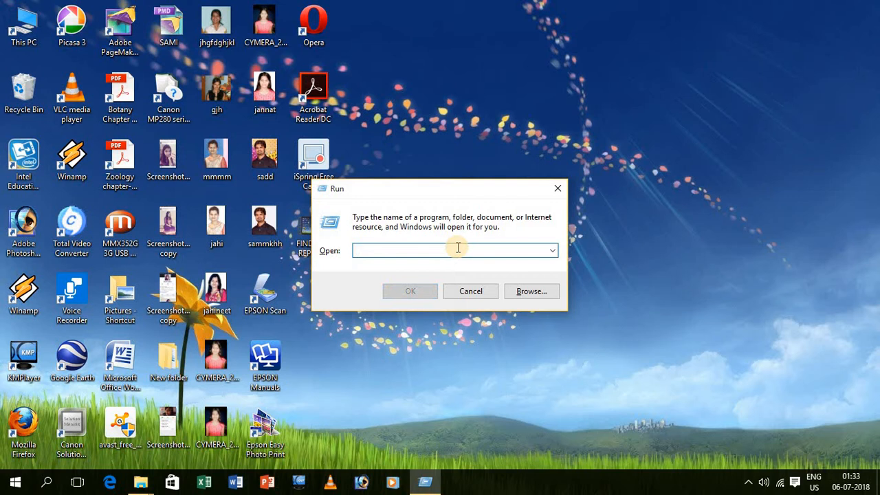
pyautogui.write('WIN')
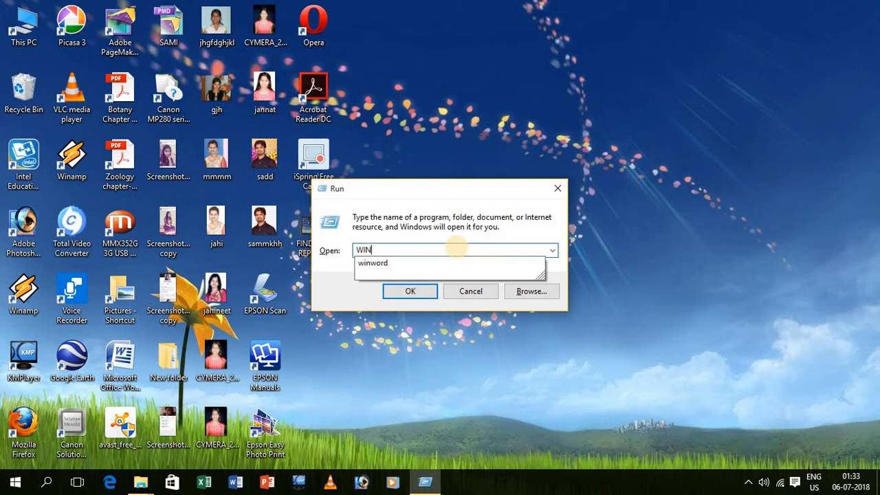
pyautogui.write('ORD')
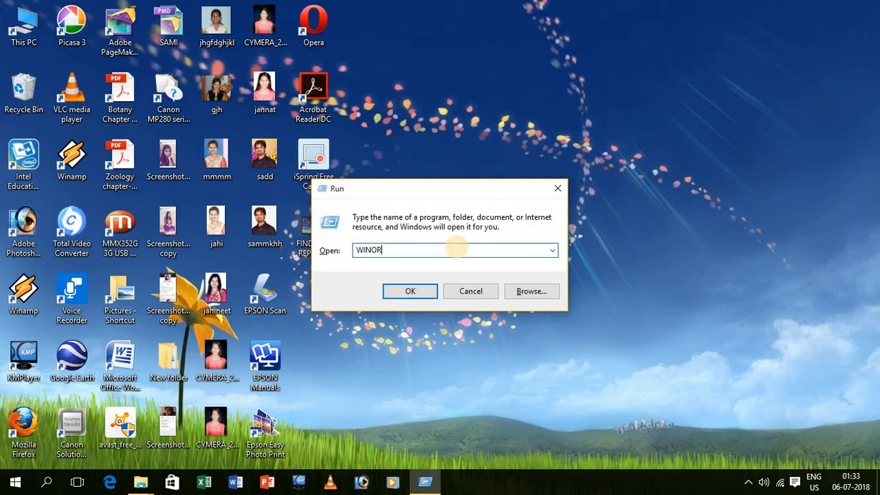
pyautogui.press('BackSpace')
pyautogui.press('BackSpace')
pyautogui.press('BackSpace')
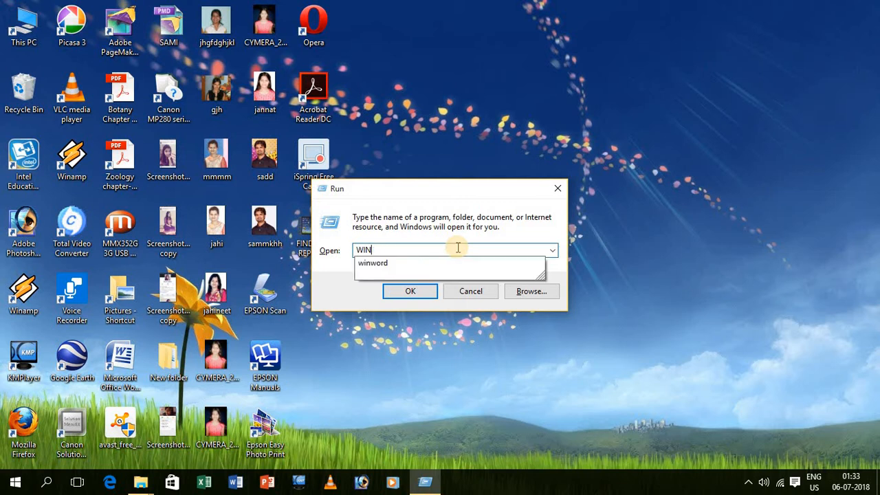
pyautogui.write('WORD')
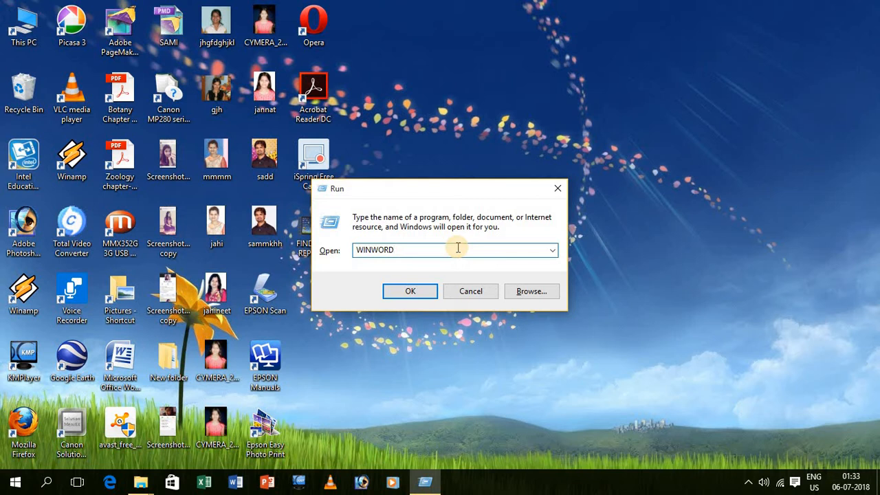
pyautogui.press('Return')
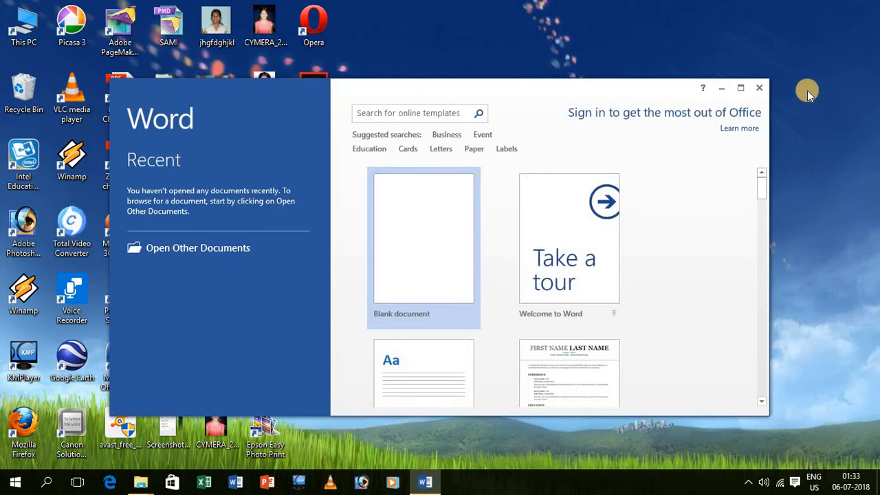
# Step: Maximize the Word start screen and create a blank document
pyautogui.click(740, 88)
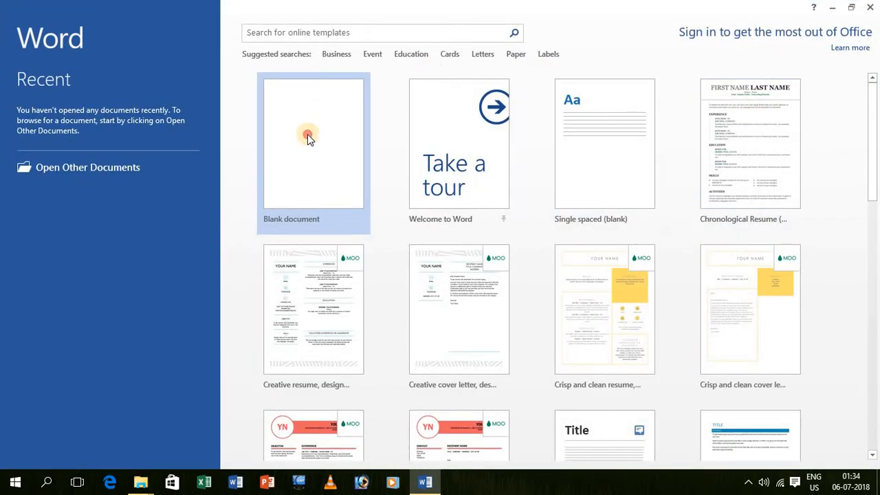
pyautogui.click(307, 134)
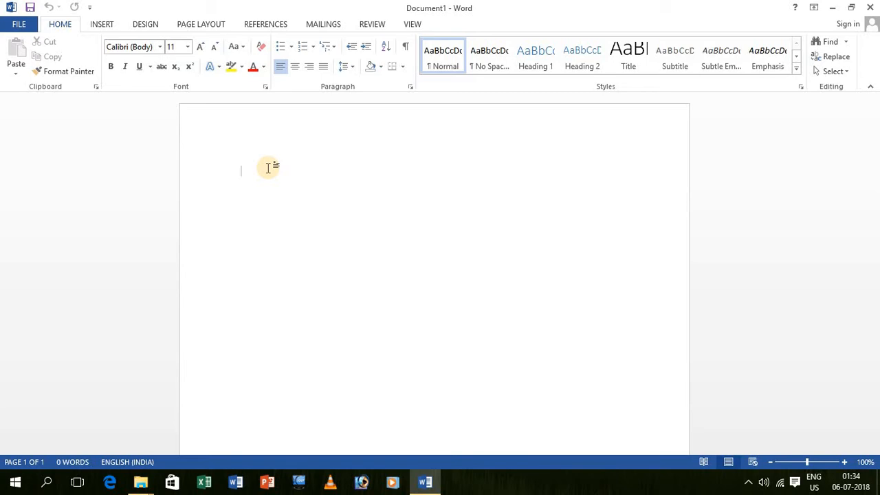
# Step: Type AMAR and make it bold at 22 pt, with page zoom around 91%
pyautogui.write('AMAR')
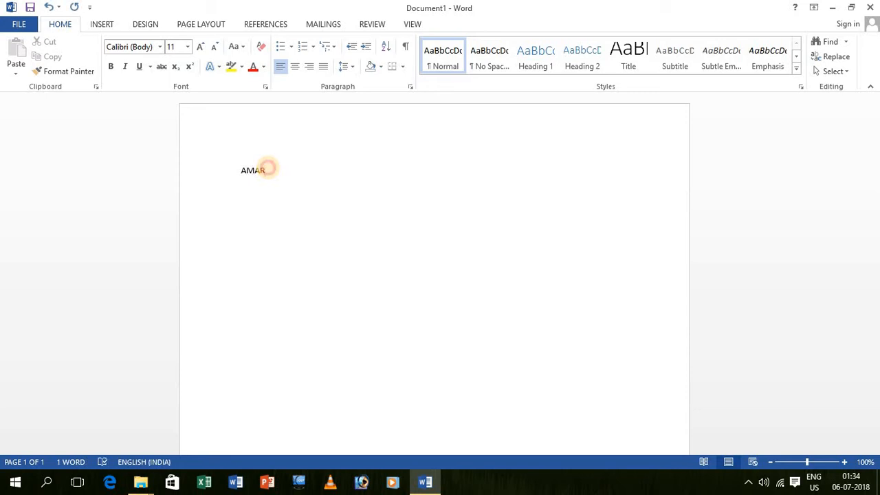
pyautogui.doubleClick(262, 170)
pyautogui.click(206, 48)
pyautogui.click(205, 47)
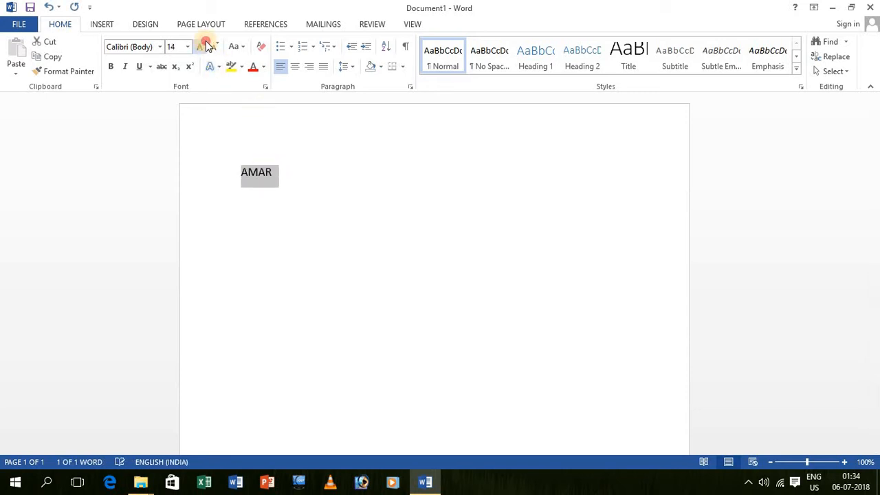
pyautogui.click(204, 47)
pyautogui.click(204, 47)
pyautogui.click(204, 47)
pyautogui.click(204, 47)
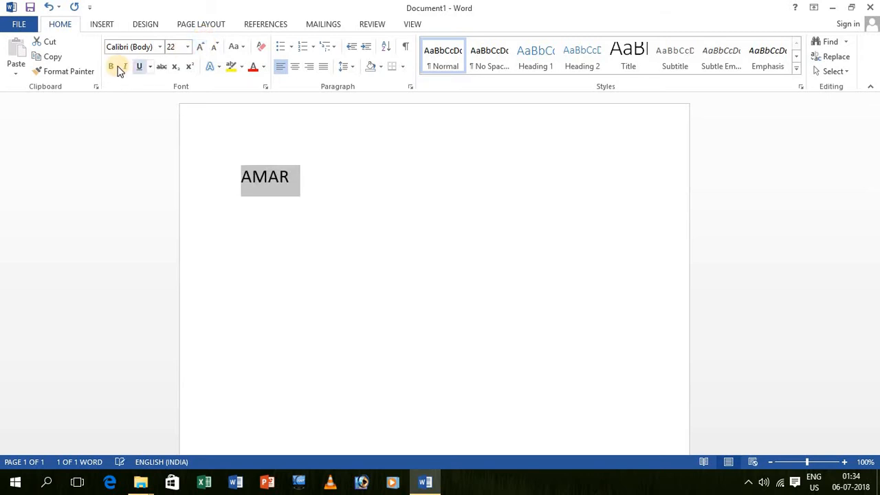
pyautogui.click(111, 66)
pyautogui.moveTo(813, 464); pyautogui.dragTo(804, 464)
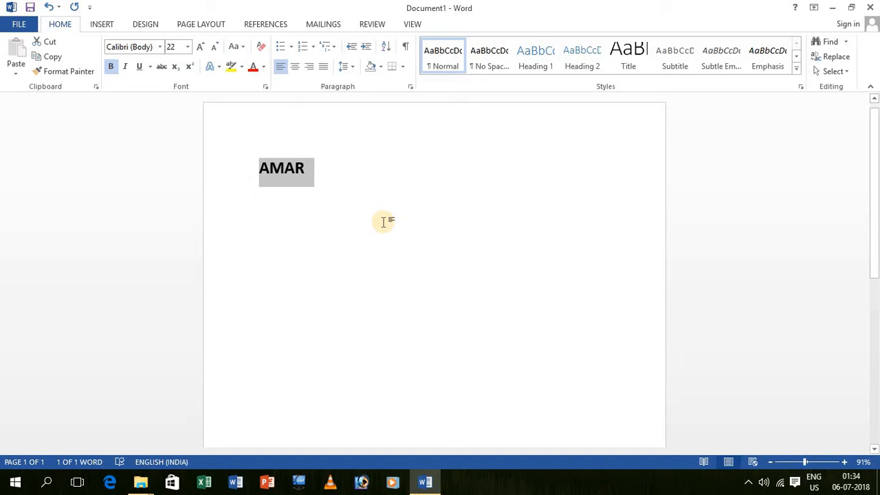
pyautogui.click(325, 174)
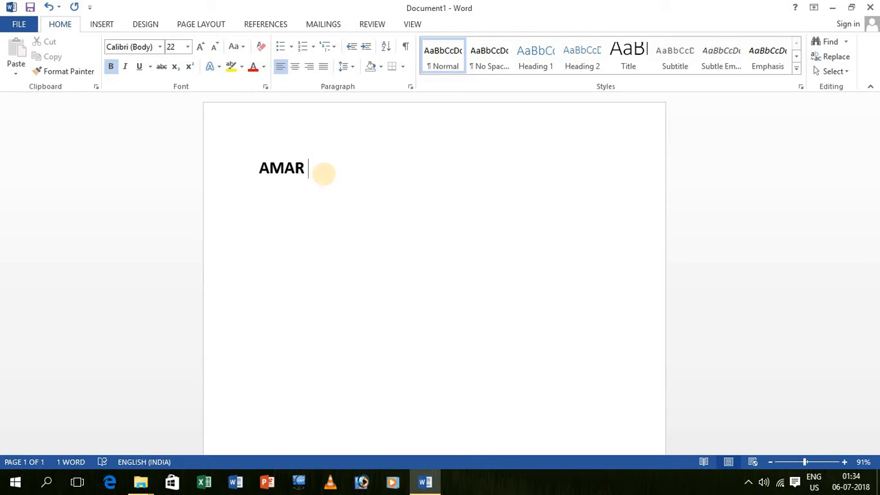
# Step: Add BOKO after AMAR, adjusting the spacing and leaving a tab gap after it
pyautogui.press('BackSpace')
pyautogui.write('BOKO')
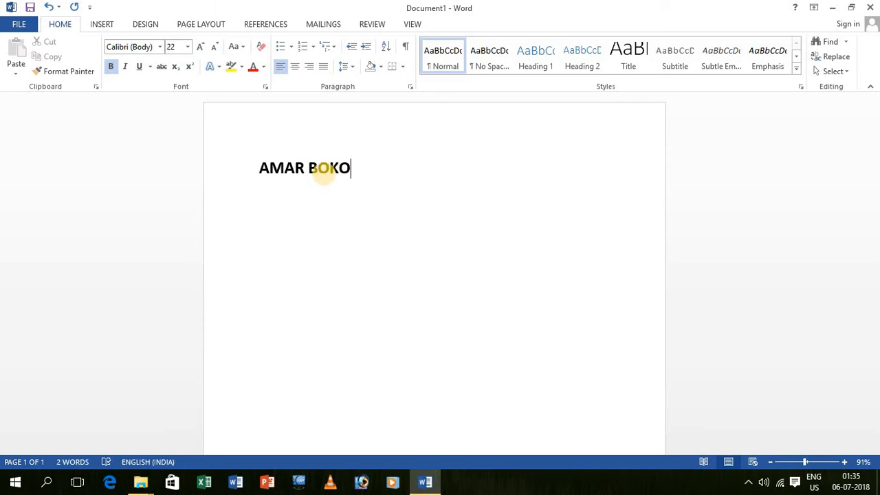
pyautogui.press('Left')
pyautogui.press('Left')
pyautogui.press('Left')
pyautogui.press('Left')
pyautogui.press('Left')
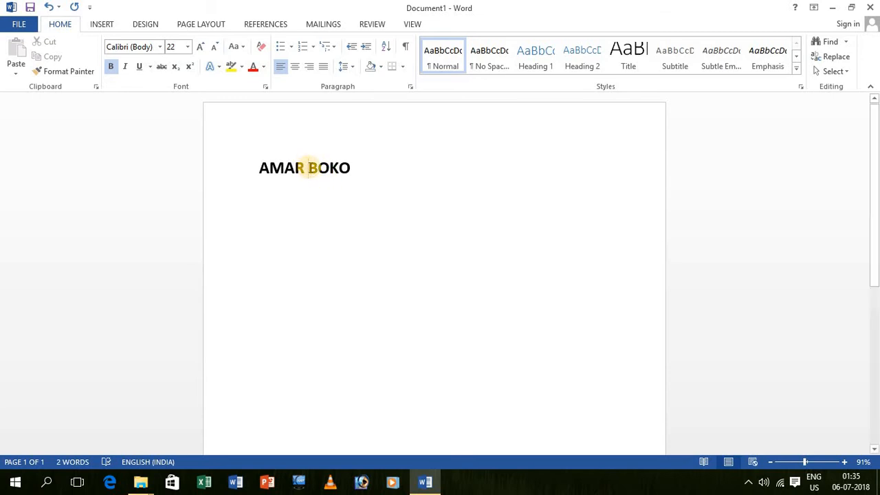
pyautogui.click(310, 168)
pyautogui.press('BackSpace')
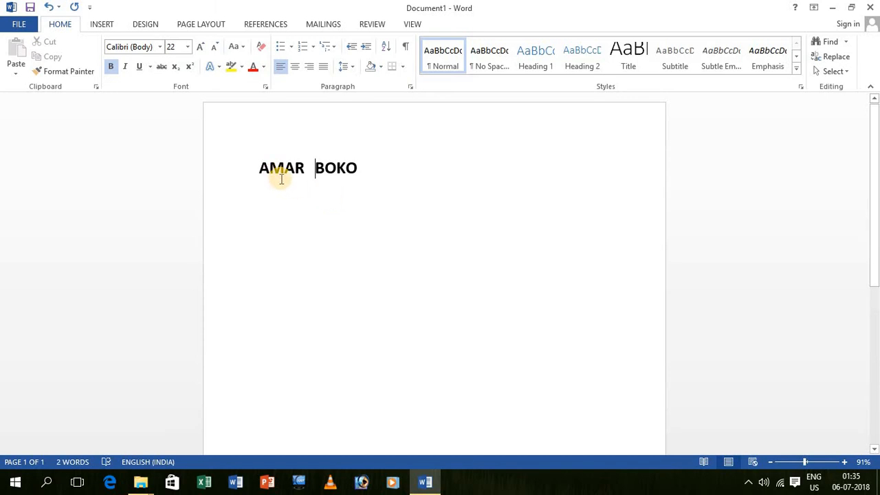
pyautogui.click(369, 168)
pyautogui.press('Tab')
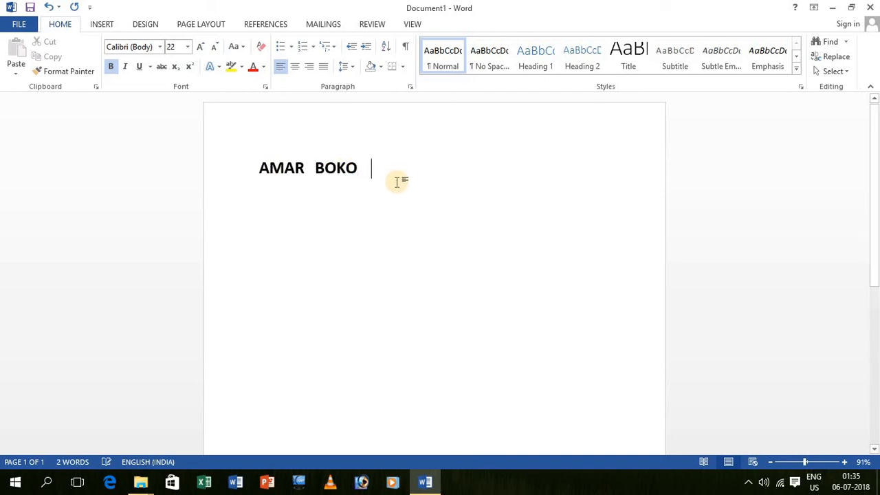
# Step: Add JYOTI, PINKU and JOLI to line one, then start a new line
pyautogui.write('JYOI')
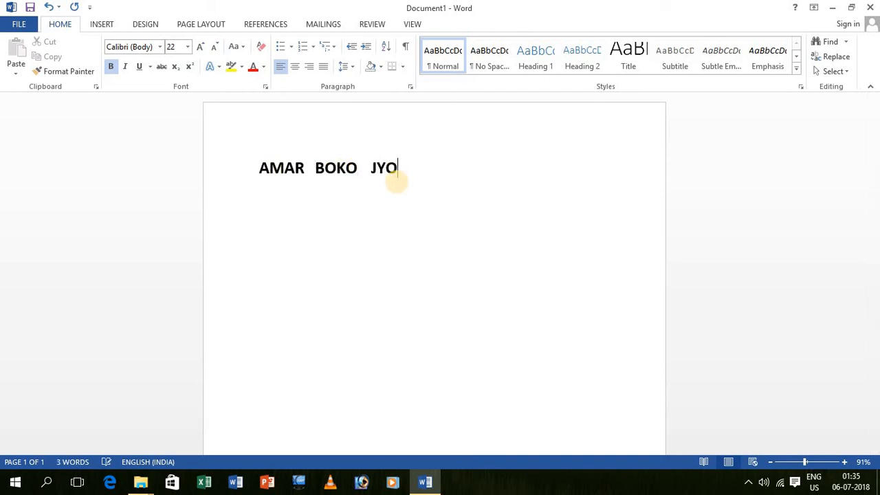
pyautogui.press('BackSpace')
pyautogui.press('BackSpace')
pyautogui.write('OTI')
pyautogui.write('PINKU')
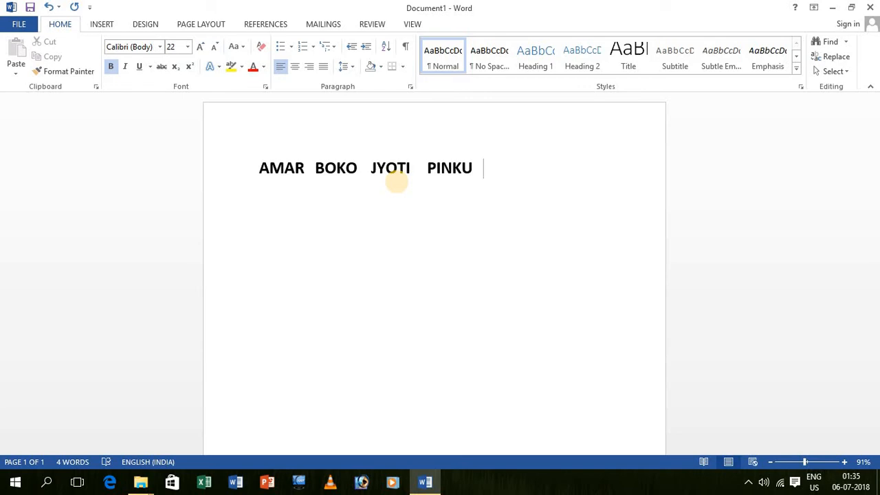
pyautogui.write('   JOLI')
pyautogui.press('Return')
# Step: Type MANJIT, HIYAMAN, DEKA and HECTAR on line two, correcting the HECTAR typo
pyautogui.write('MANJIT')
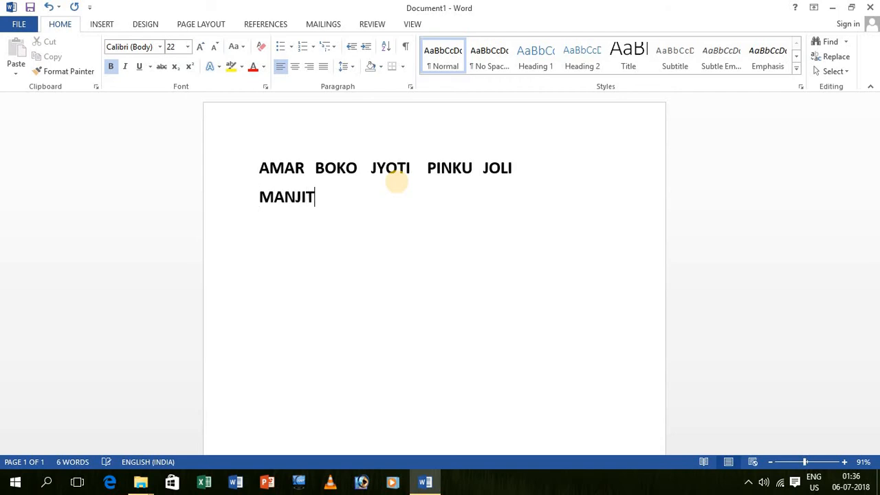
pyautogui.write('      HIYAMAN')
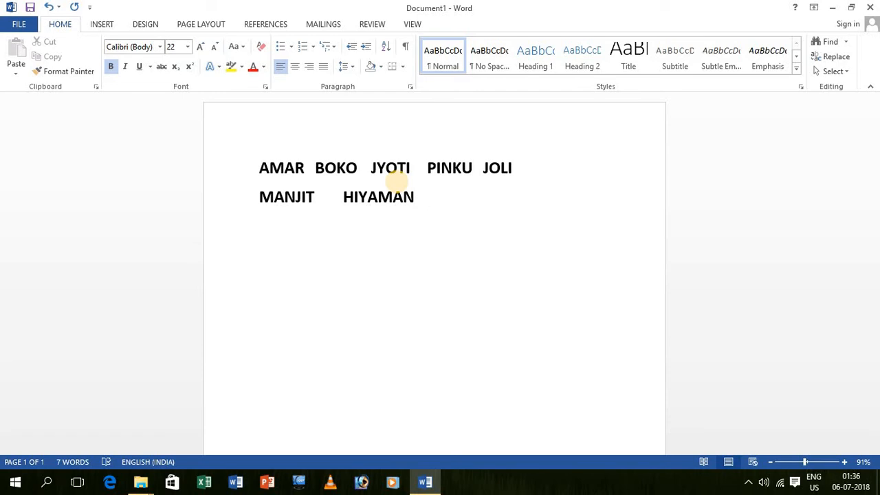
pyautogui.write('   DEKA    HECAR')
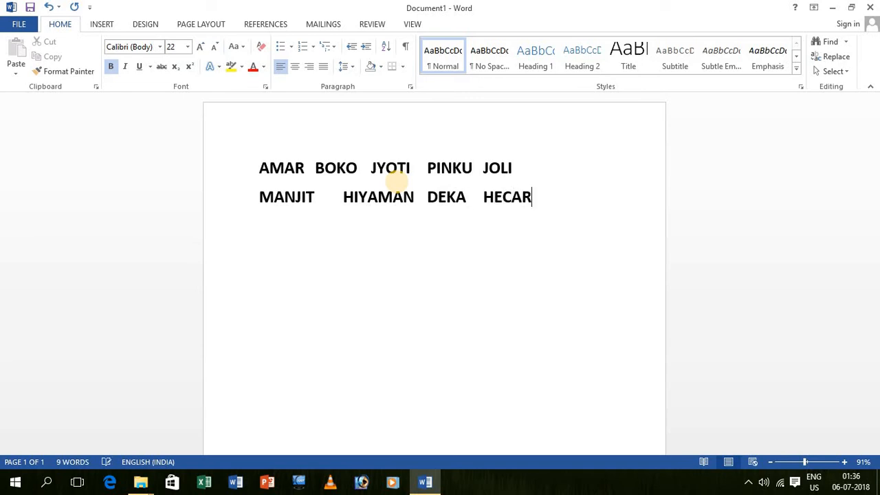
pyautogui.press('BackSpace')
pyautogui.press('BackSpace')
pyautogui.write('TAR')
pyautogui.click(344, 197)
pyautogui.press('BackSpace')
pyautogui.press('BackSpace')
pyautogui.press('BackSpace')
pyautogui.press('BackSpace')
pyautogui.press('BackSpace')
pyautogui.press('BackSpace')
pyautogui.press('BackSpace')
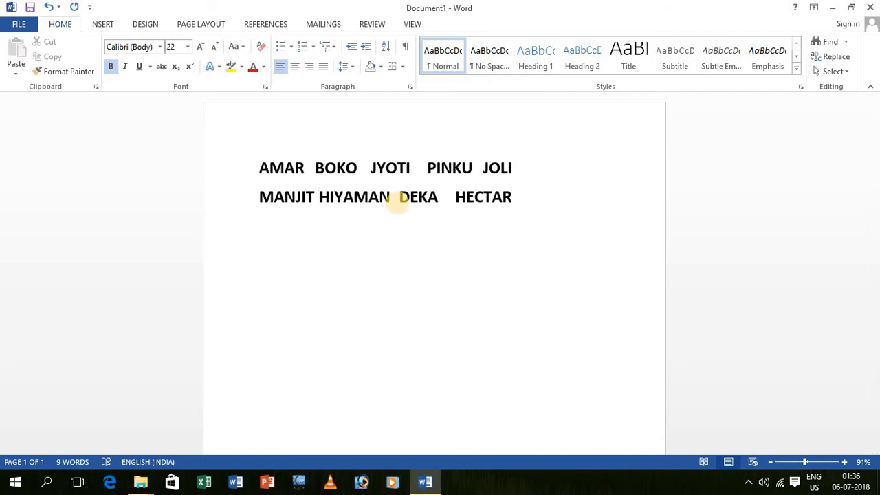
pyautogui.press('BackSpace')
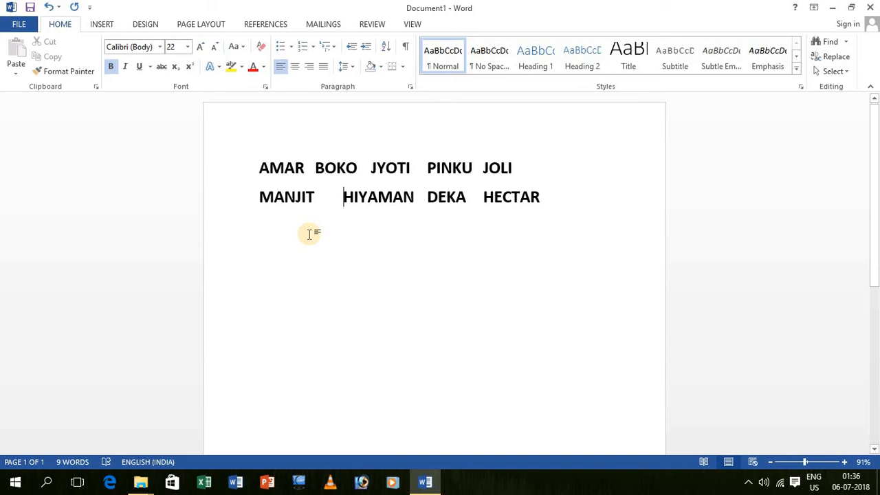
# Step: Select all the text of both name lines with Ctrl+A
pyautogui.click(262, 163)
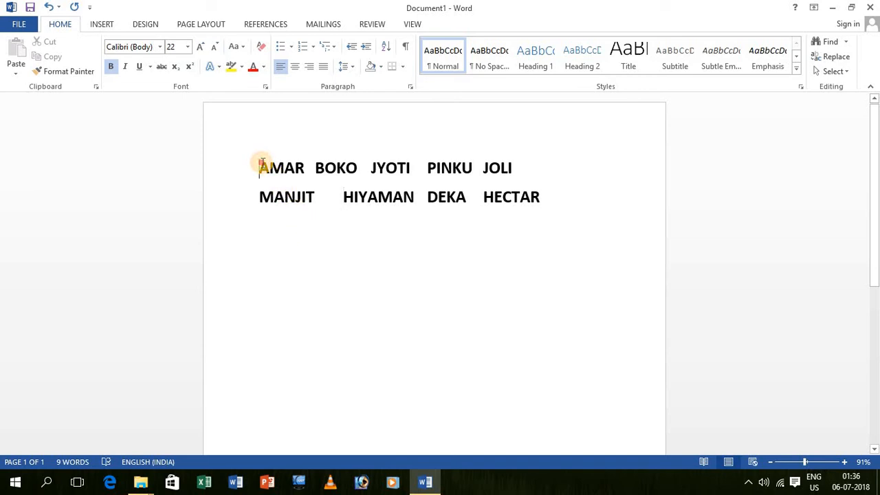
pyautogui.moveTo(262, 164); pyautogui.dragTo(527, 240)
pyautogui.click(257, 167)
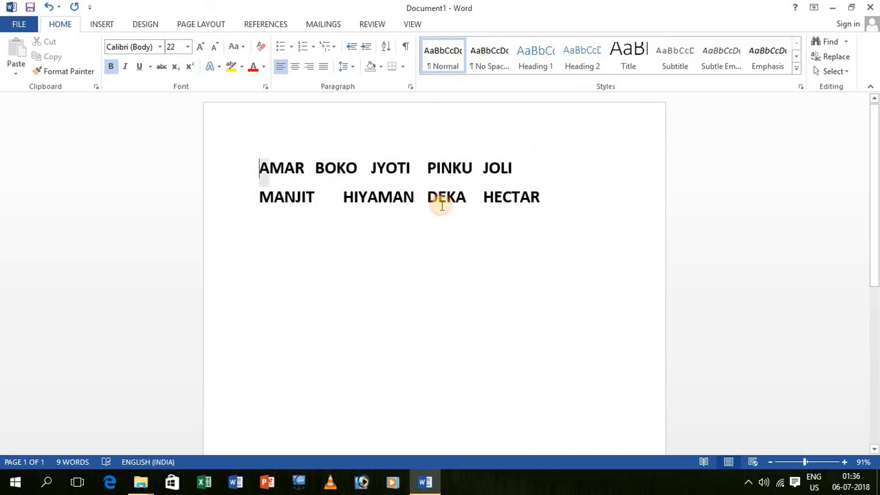
pyautogui.moveTo(442, 205); pyautogui.dragTo(536, 208)
pyautogui.click(463, 276)
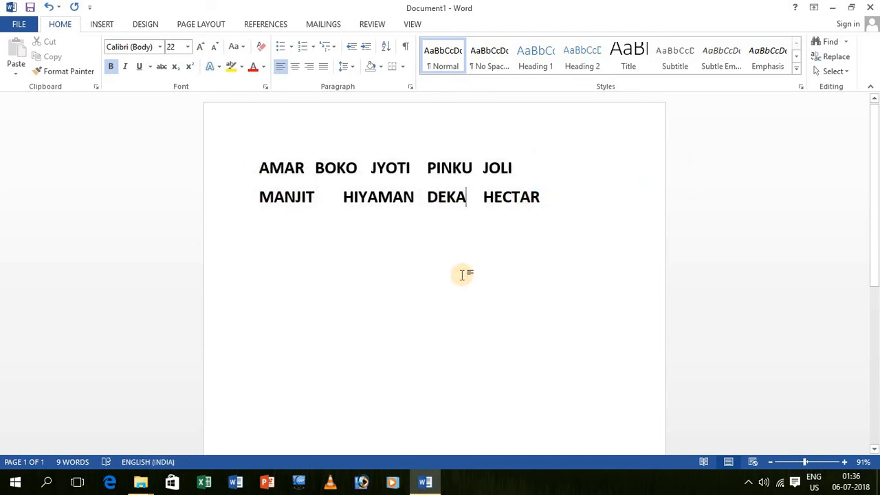
pyautogui.hotkey('ctrl', 'a')
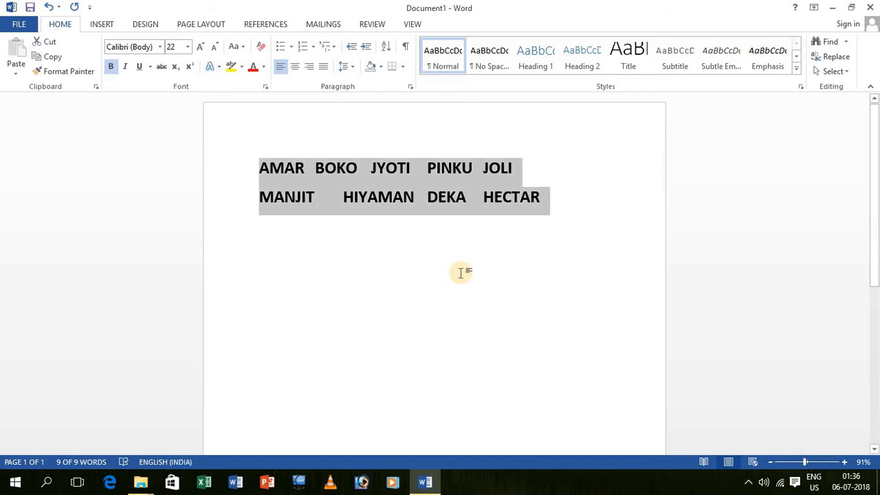
pyautogui.click(414, 269)
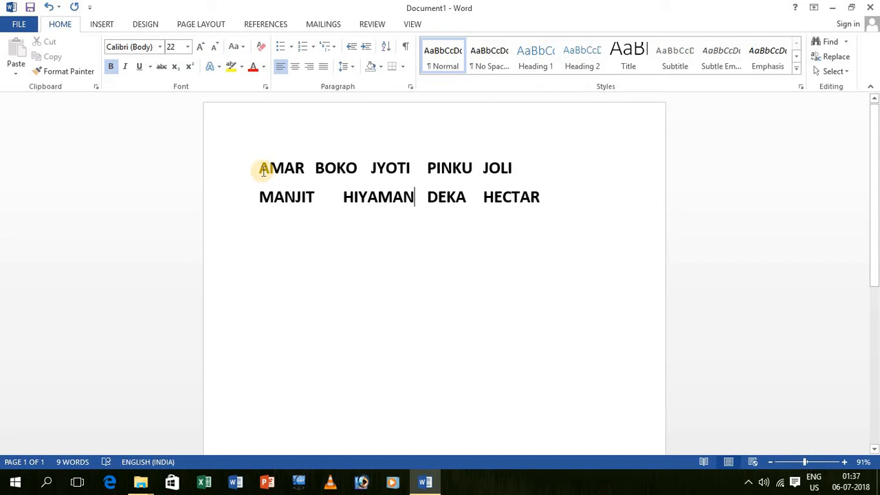
pyautogui.hotkey('ctrl', 'a')
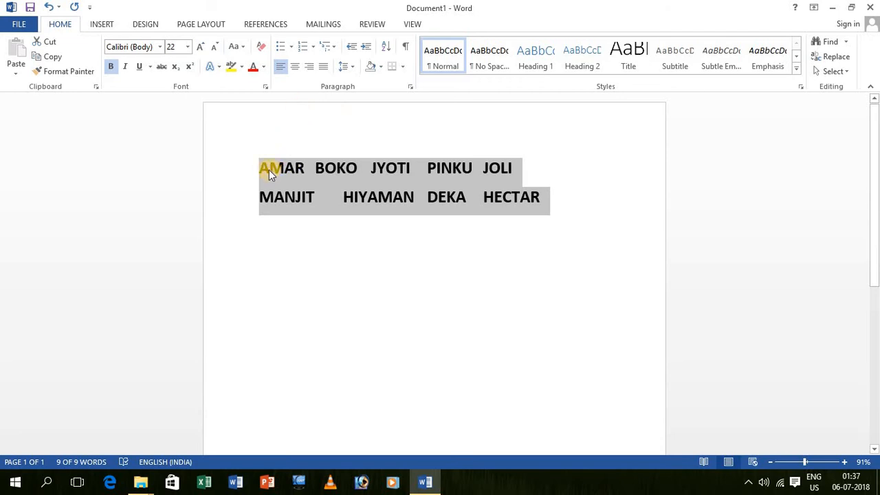
# Step: Convert the selected names to a table with 5 columns via Convert Text to Table
pyautogui.click(102, 24)
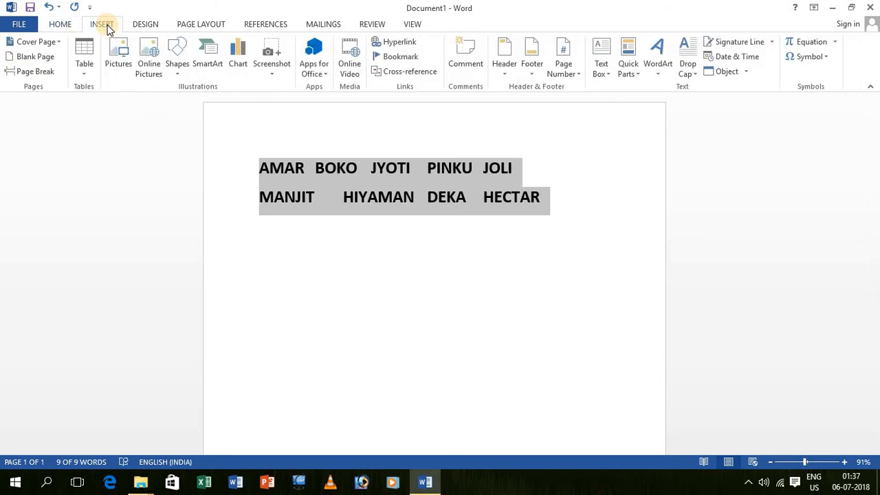
pyautogui.click(84, 69)
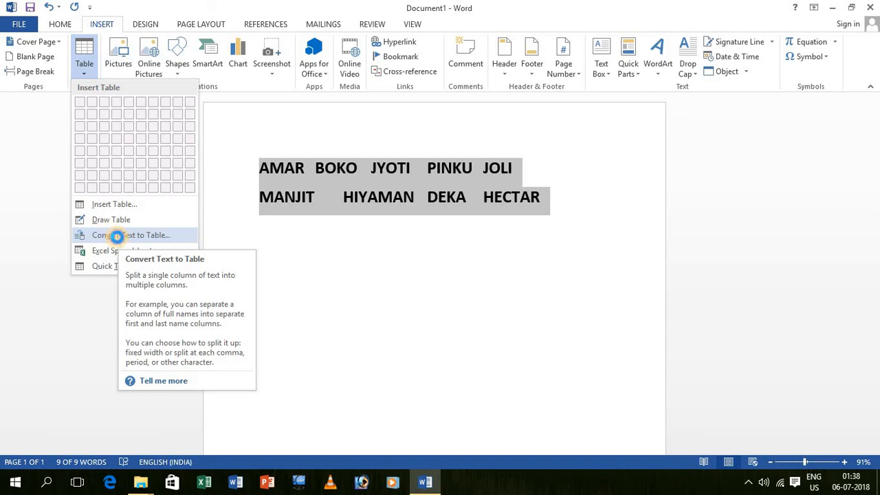
pyautogui.click(118, 239)
pyautogui.moveTo(440, 134); pyautogui.dragTo(654, 121)
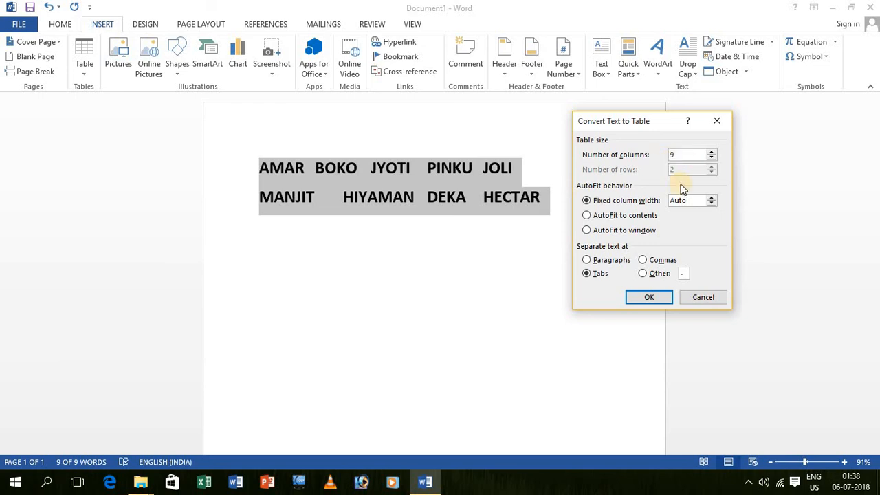
pyautogui.press('BackSpace')
pyautogui.write('5')
pyautogui.click(650, 297)
pyautogui.click(300, 201)
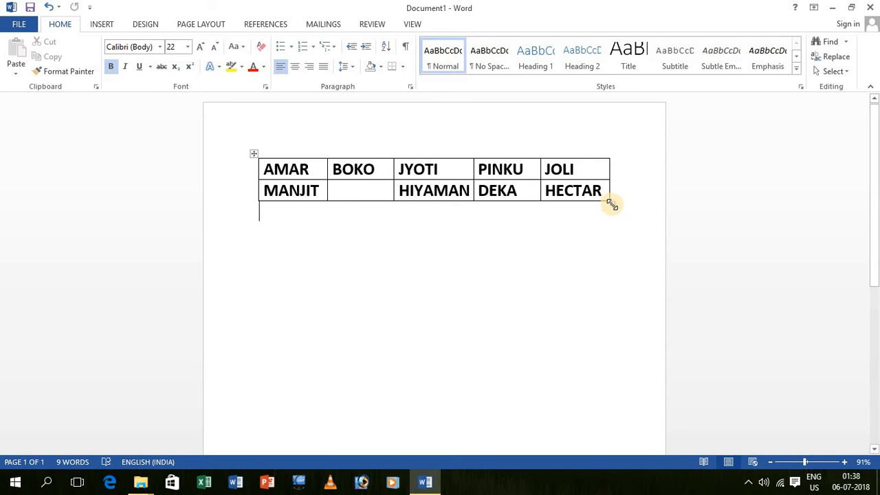
# Step: Drag the table larger, then select everything and delete the table
pyautogui.moveTo(611, 204); pyautogui.dragTo(642, 318)
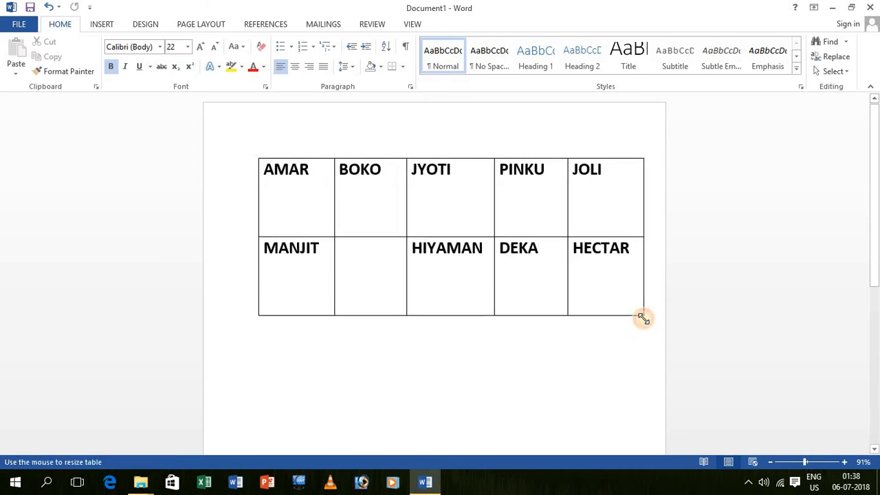
pyautogui.click(389, 150)
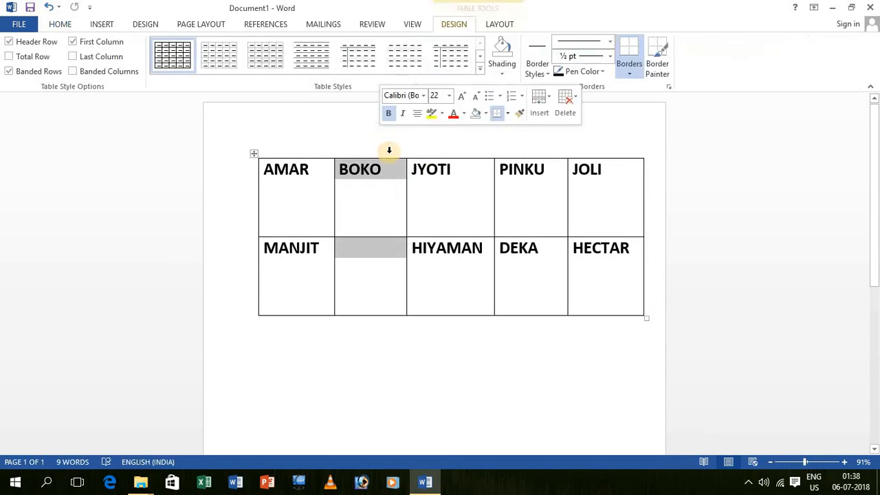
pyautogui.click(449, 309)
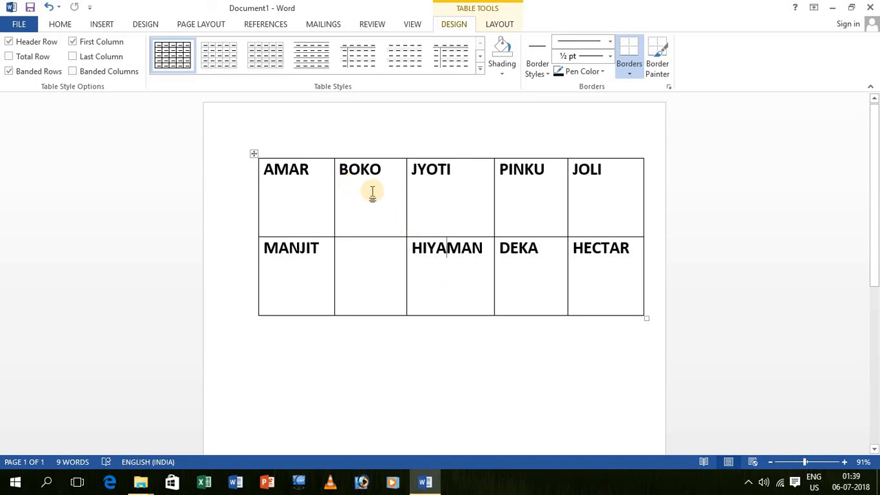
pyautogui.hotkey('ctrl', 'a')
pyautogui.press('Delete')
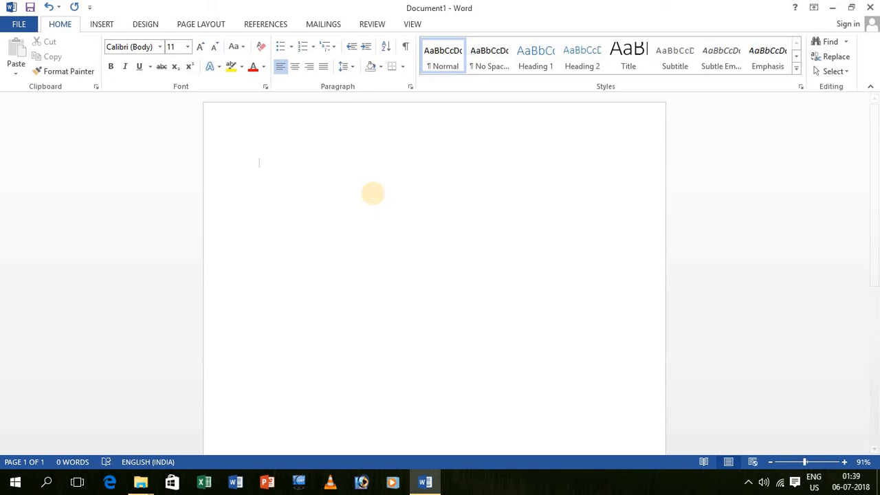
# Step: Type AMAR and make it bold and enlarged to 28 pt
pyautogui.write('AAMAR')
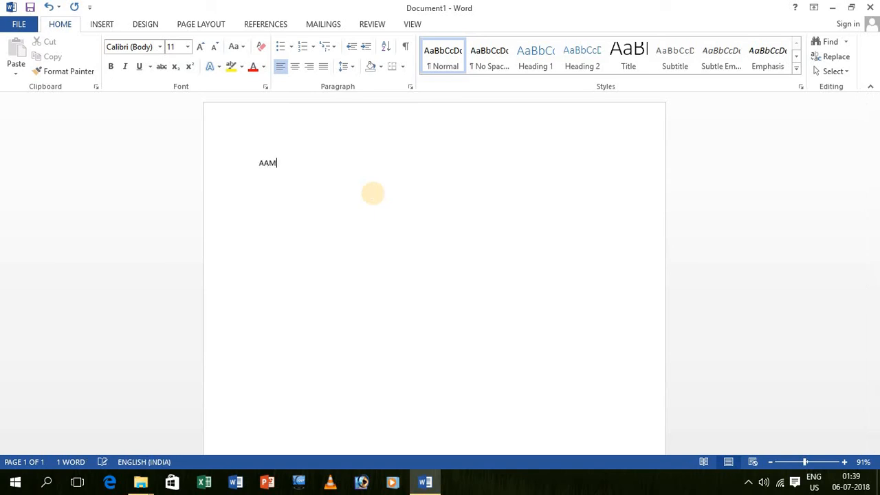
pyautogui.press('BackSpace')
pyautogui.press('BackSpace')
pyautogui.press('BackSpace')
pyautogui.hotkey('ctrl', 'a')
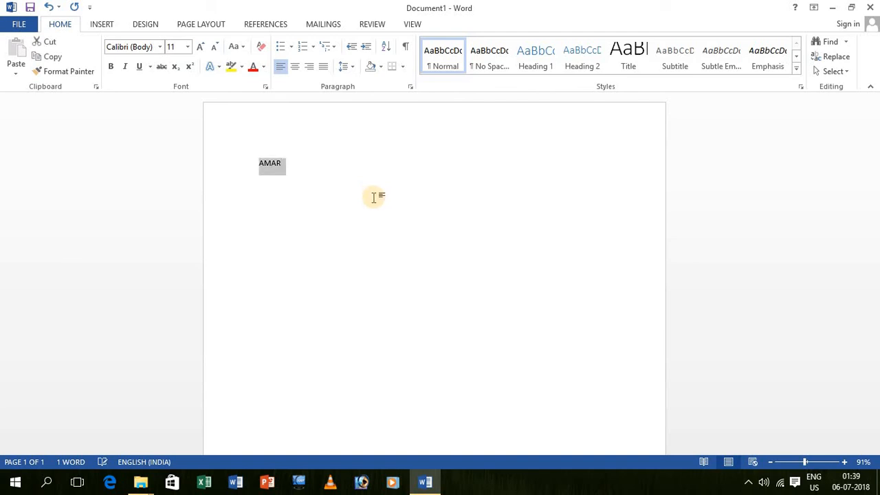
pyautogui.click(199, 43)
pyautogui.click(199, 42)
pyautogui.click(198, 43)
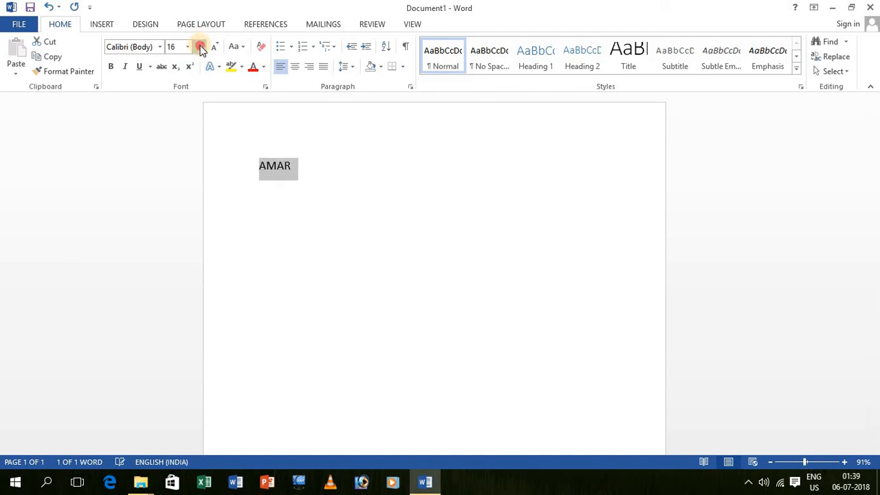
pyautogui.click(199, 43)
pyautogui.click(198, 42)
pyautogui.click(198, 42)
pyautogui.click(199, 43)
pyautogui.click(199, 43)
pyautogui.click(198, 42)
pyautogui.click(115, 72)
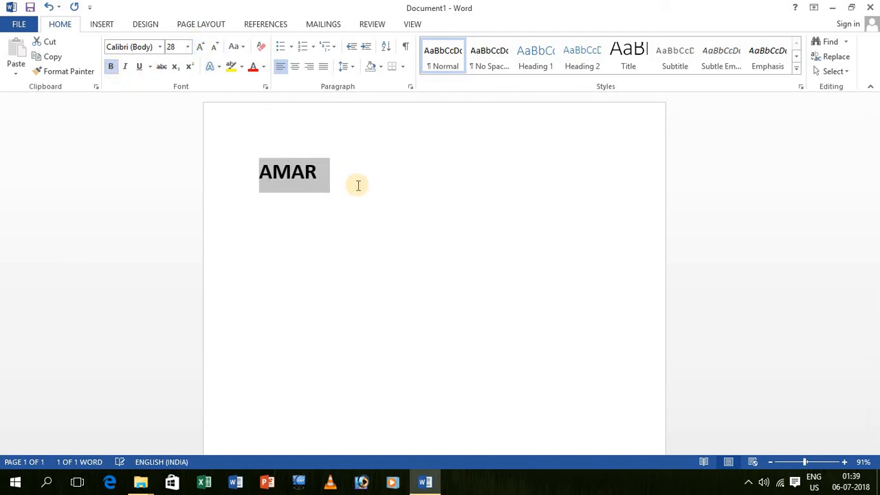
pyautogui.click(347, 174)
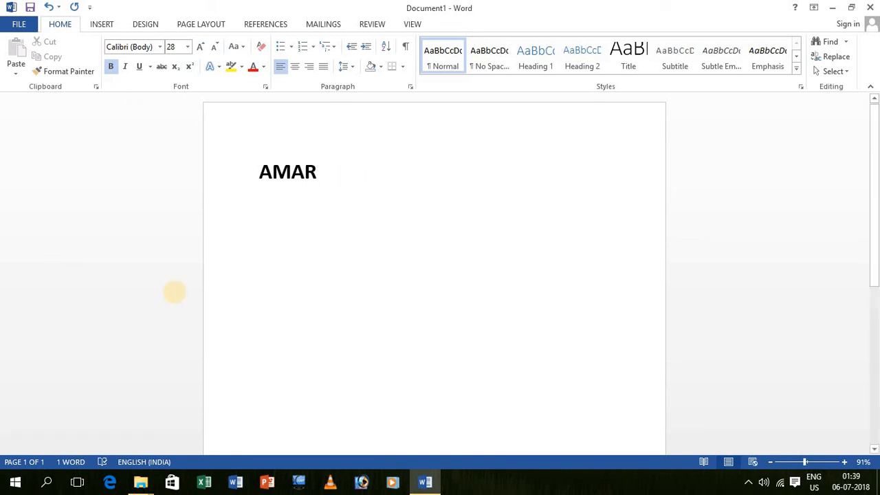
# Step: Add PINKU and JYOTI, then JOLI, HIYAMAN and HECTAR on line two, tab-separated
pyautogui.write('PINKU     ')
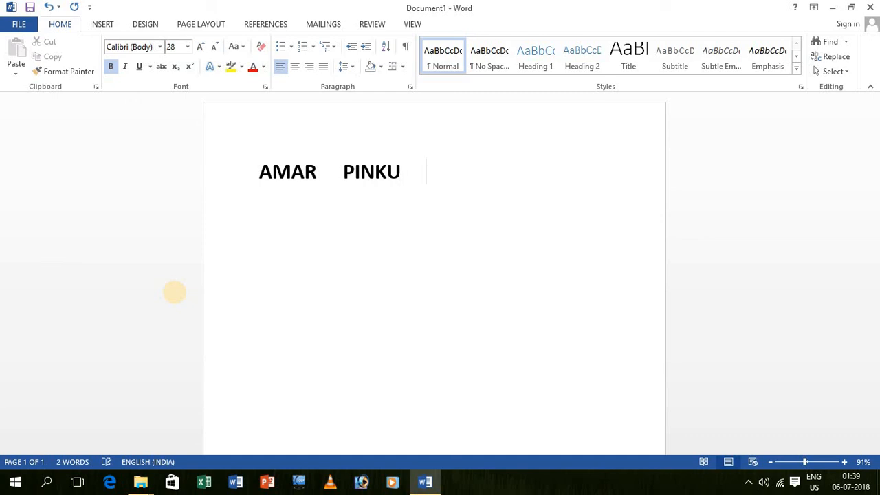
pyautogui.write('JYO')
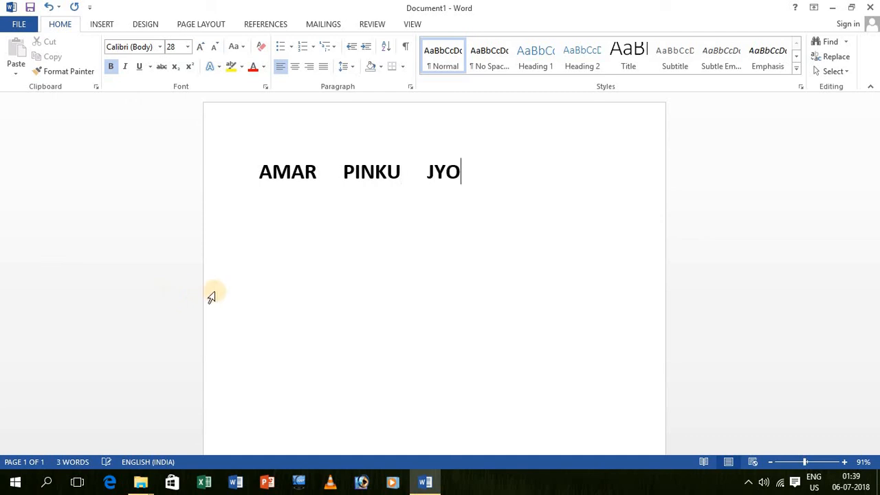
pyautogui.write('I')
pyautogui.press('BackSpace')
pyautogui.write('TI')
pyautogui.press('Return')
pyautogui.write('JOLI')
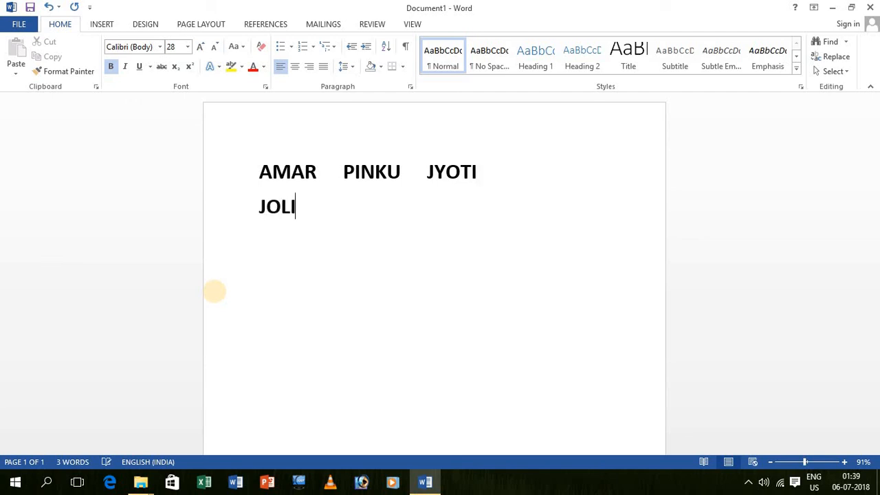
pyautogui.write('IYAMAN')
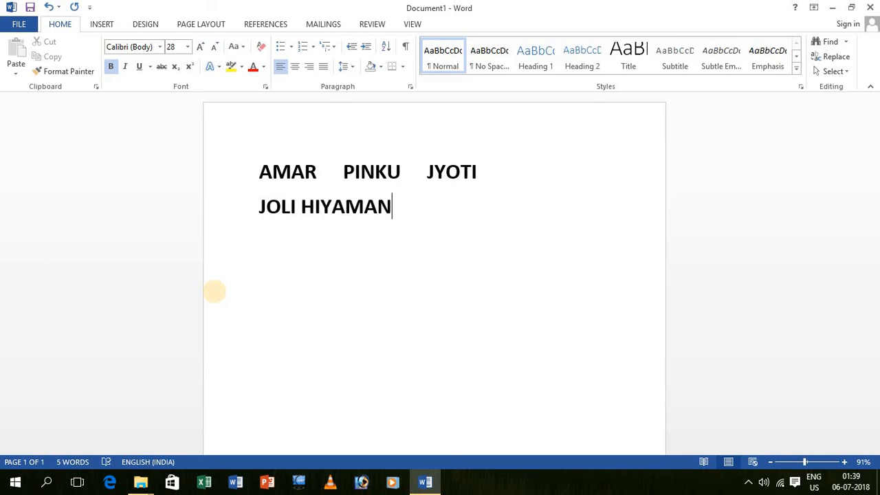
pyautogui.write(' HE')
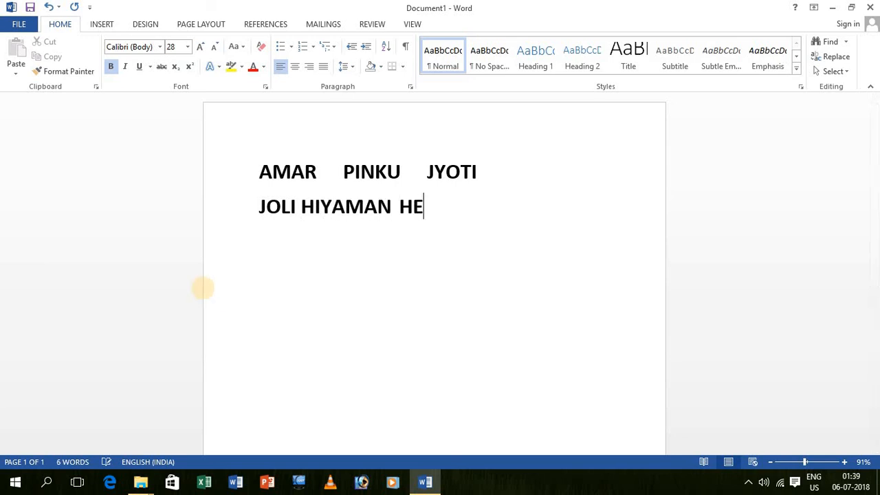
pyautogui.write('CTAR')
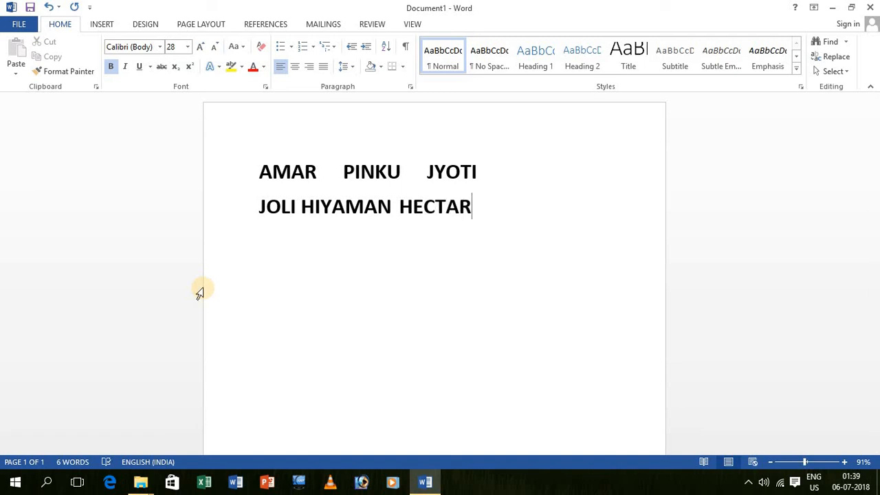
pyautogui.click(304, 205)
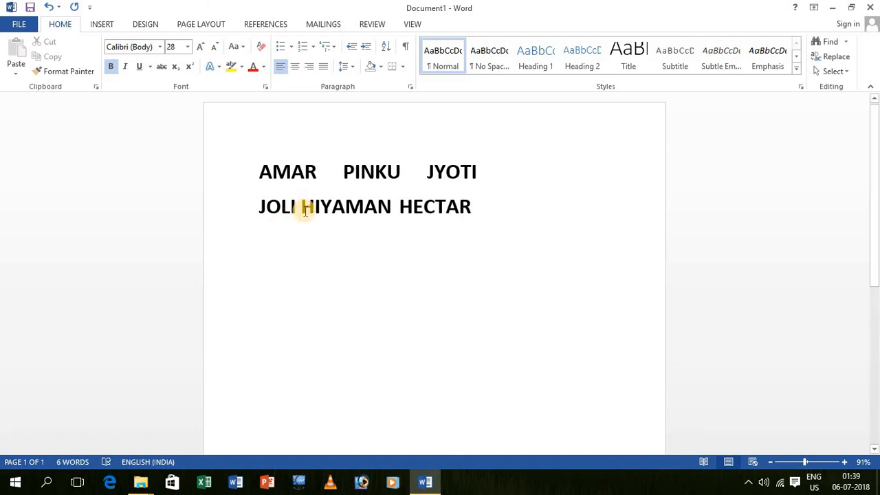
pyautogui.press('BackSpace')
pyautogui.press('Tab')
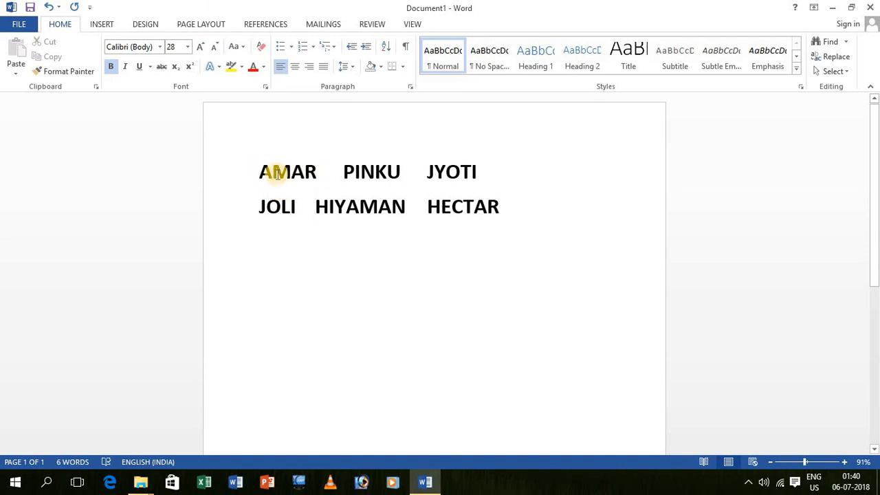
# Step: Convert both selected name lines to a 3-column table separated at tabs
pyautogui.moveTo(254, 166); pyautogui.dragTo(481, 216)
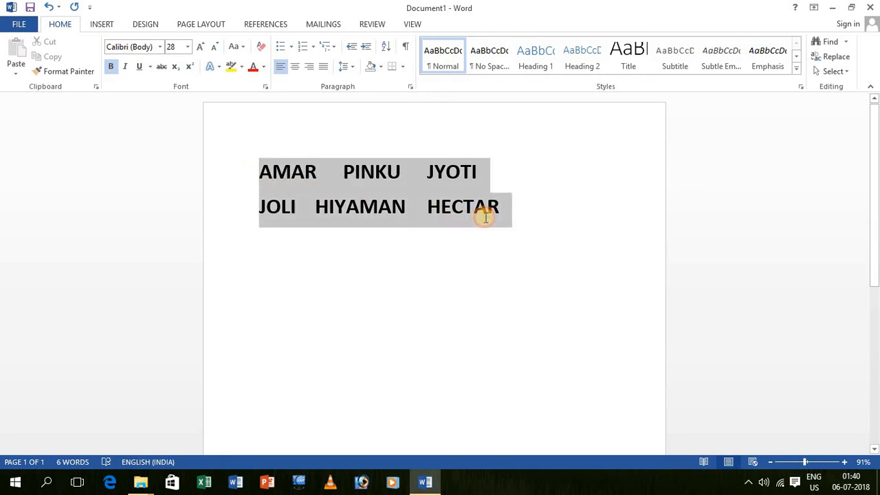
pyautogui.click(104, 25)
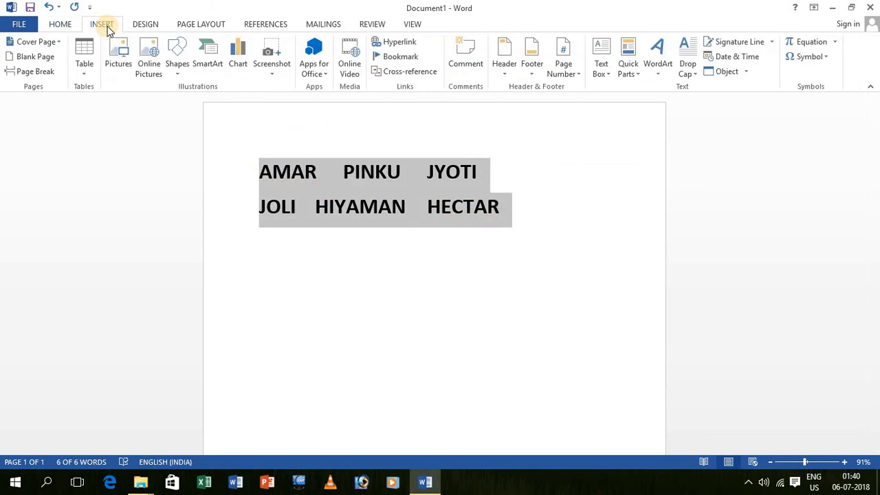
pyautogui.click(86, 68)
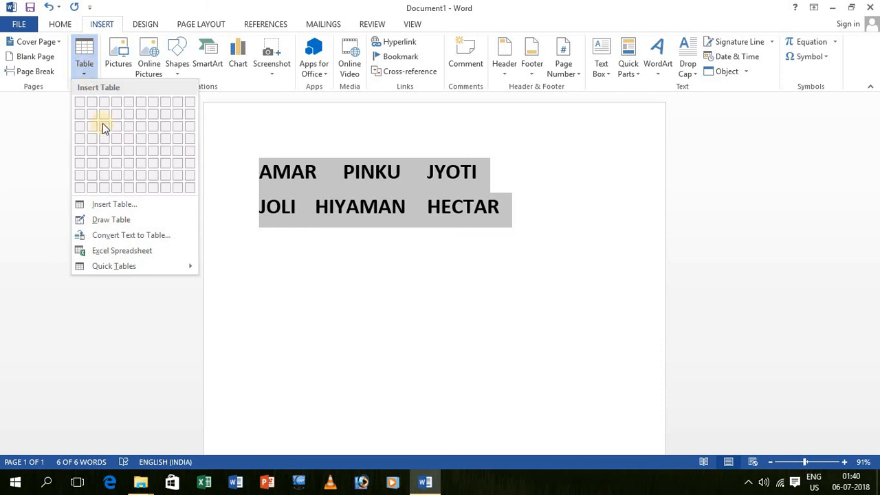
pyautogui.click(135, 236)
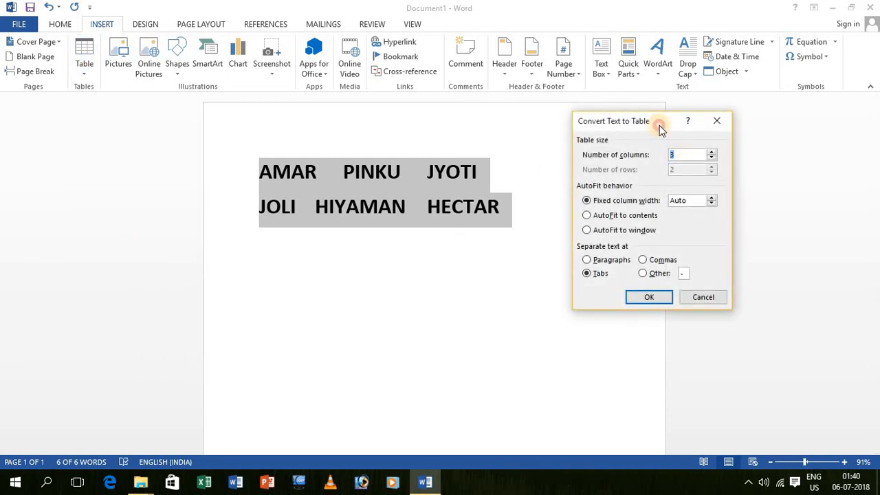
pyautogui.moveTo(659, 126); pyautogui.dragTo(601, 130)
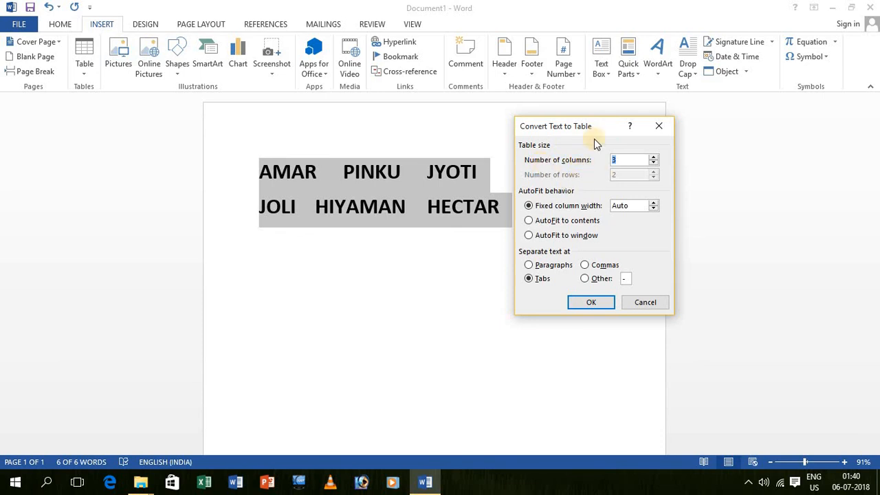
pyautogui.moveTo(579, 132); pyautogui.dragTo(674, 115)
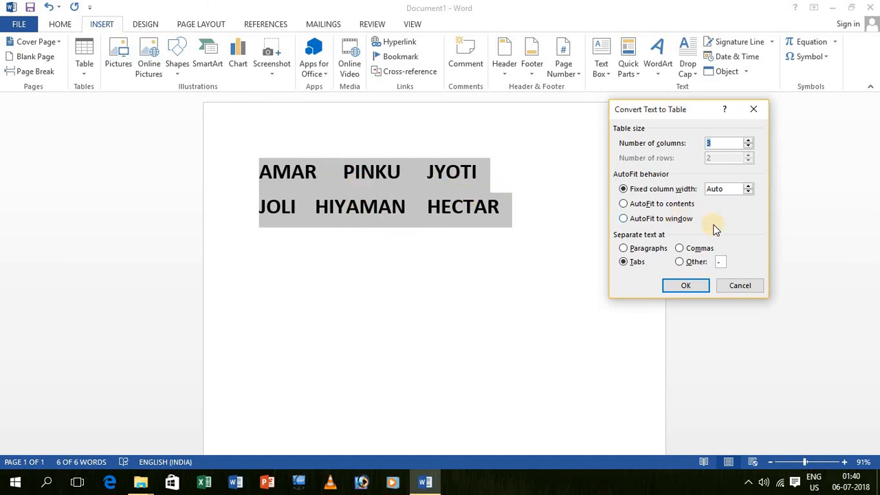
pyautogui.click(699, 289)
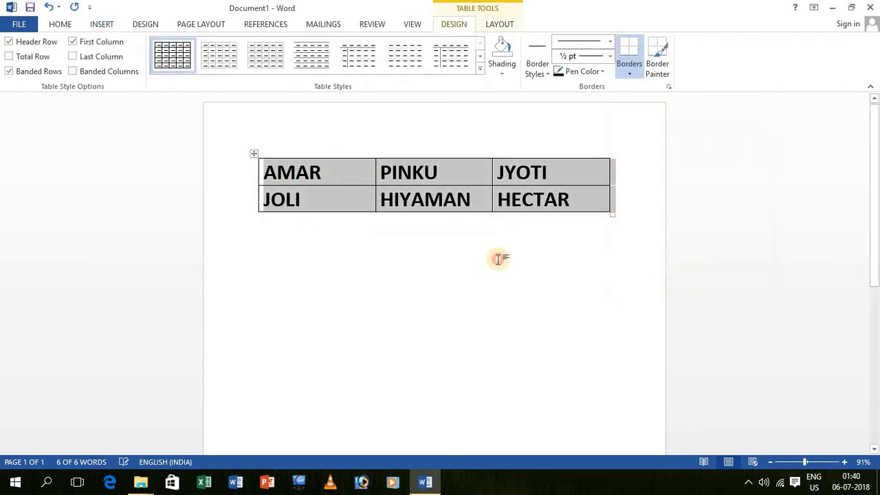
# Step: Resize the names table from its bottom-right corner so both rows are much taller
pyautogui.click(497, 257)
pyautogui.moveTo(611, 214); pyautogui.dragTo(592, 341)
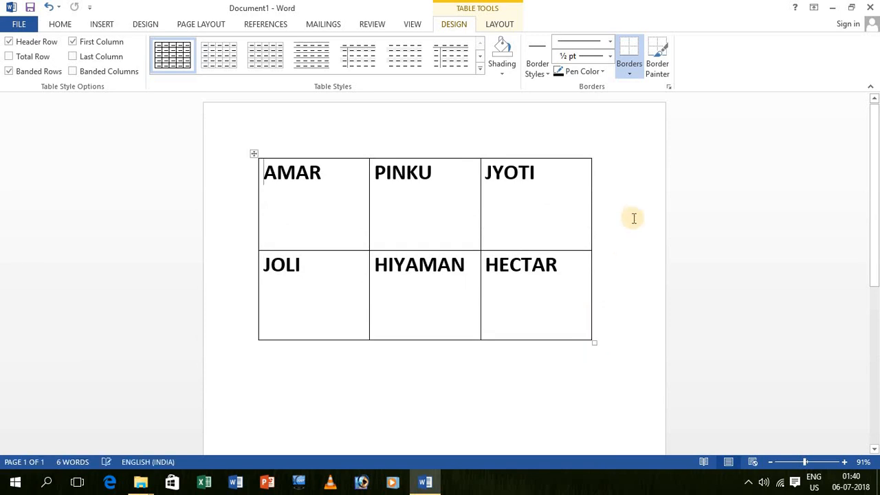
pyautogui.scroll(-4, 618, 222)
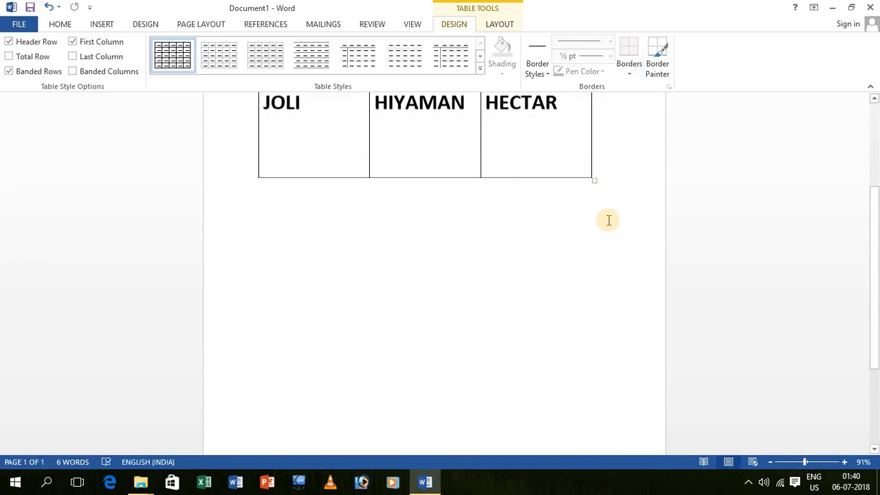
pyautogui.scroll(2, 607, 220)
pyautogui.scroll(3, 606, 222)
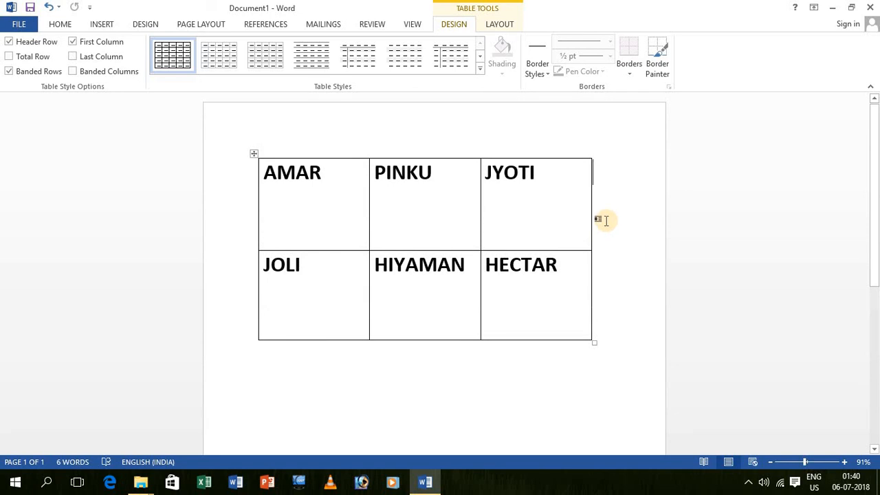
pyautogui.scroll(-2, 583, 232)
pyautogui.scroll(2, 584, 231)
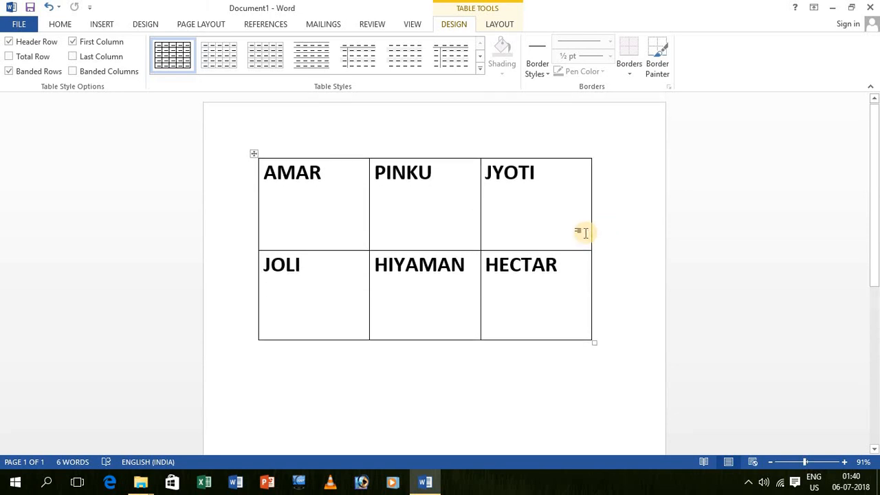
pyautogui.scroll(-1, 368, 216)
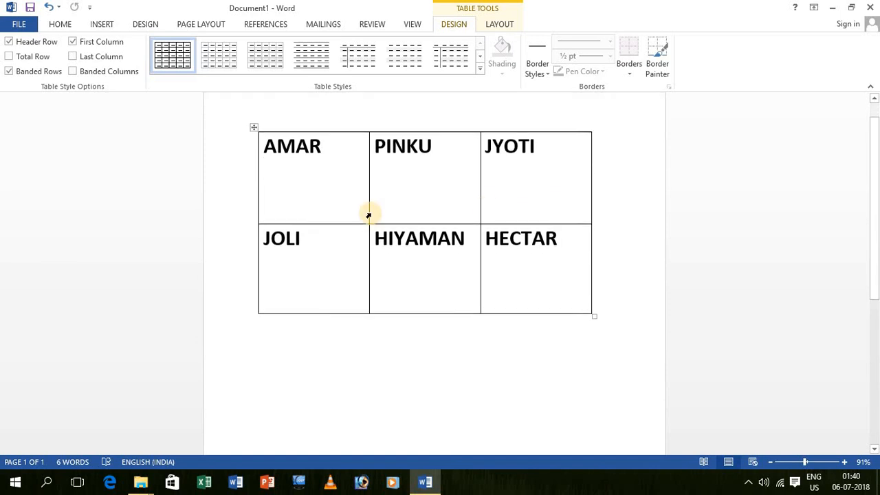